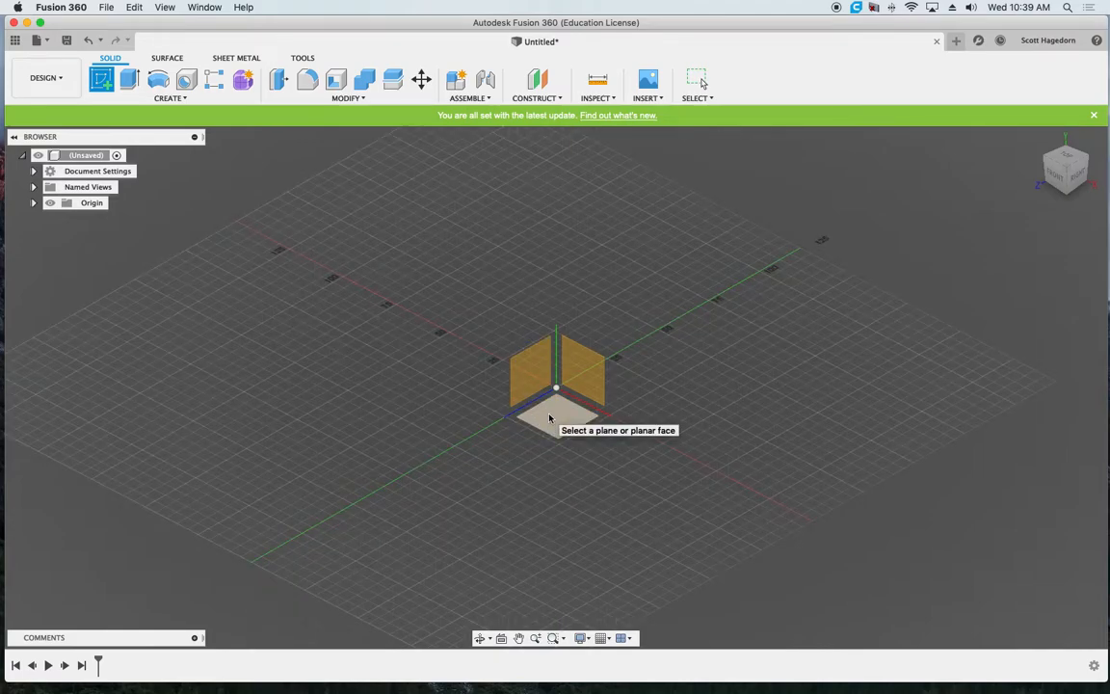
# Step: Sketch a 6 mm diameter circle centred on the origin on the horizontal XZ plane and finish the sketch
pyautogui.click(568, 418)
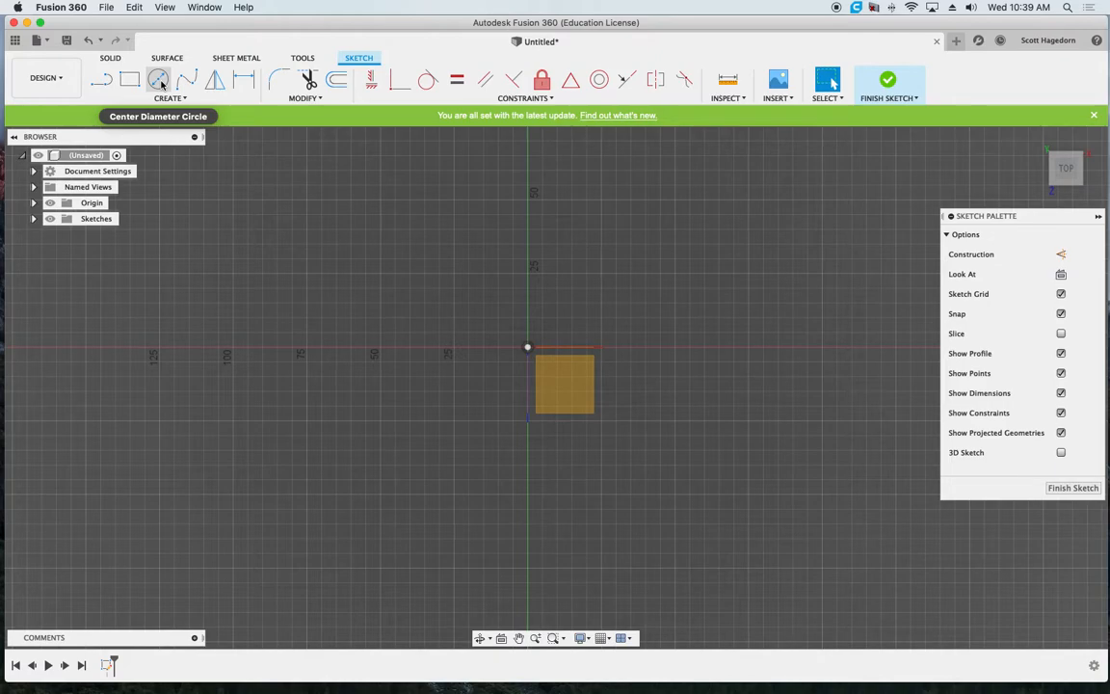
pyautogui.click(158, 79)
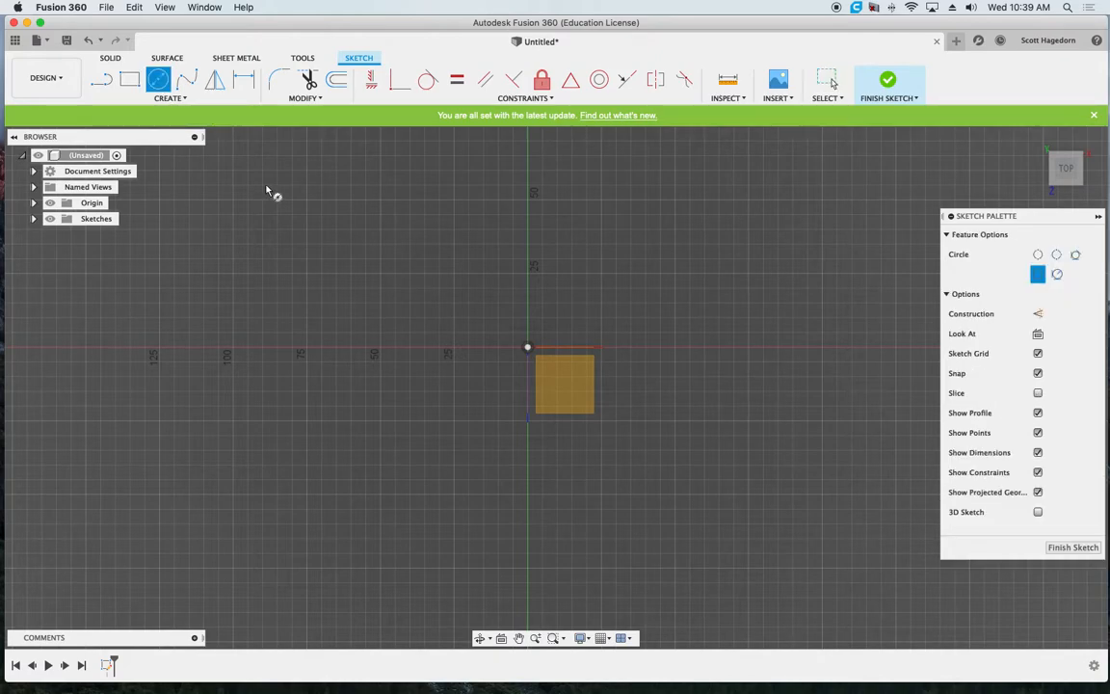
pyautogui.click(527, 348)
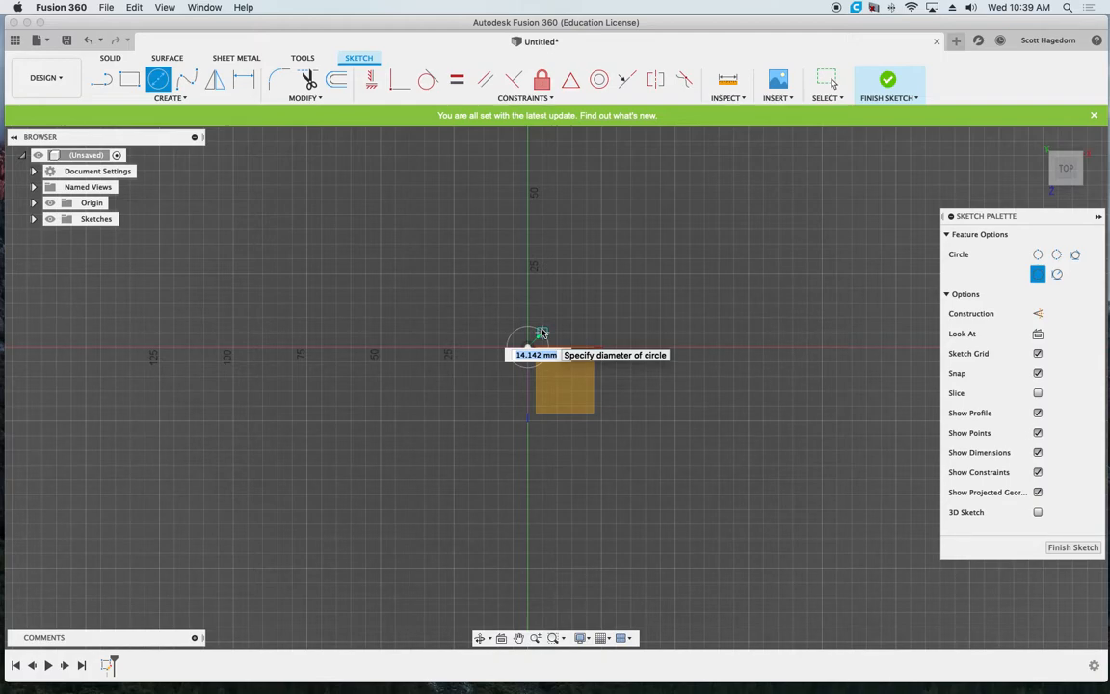
pyautogui.write('6')
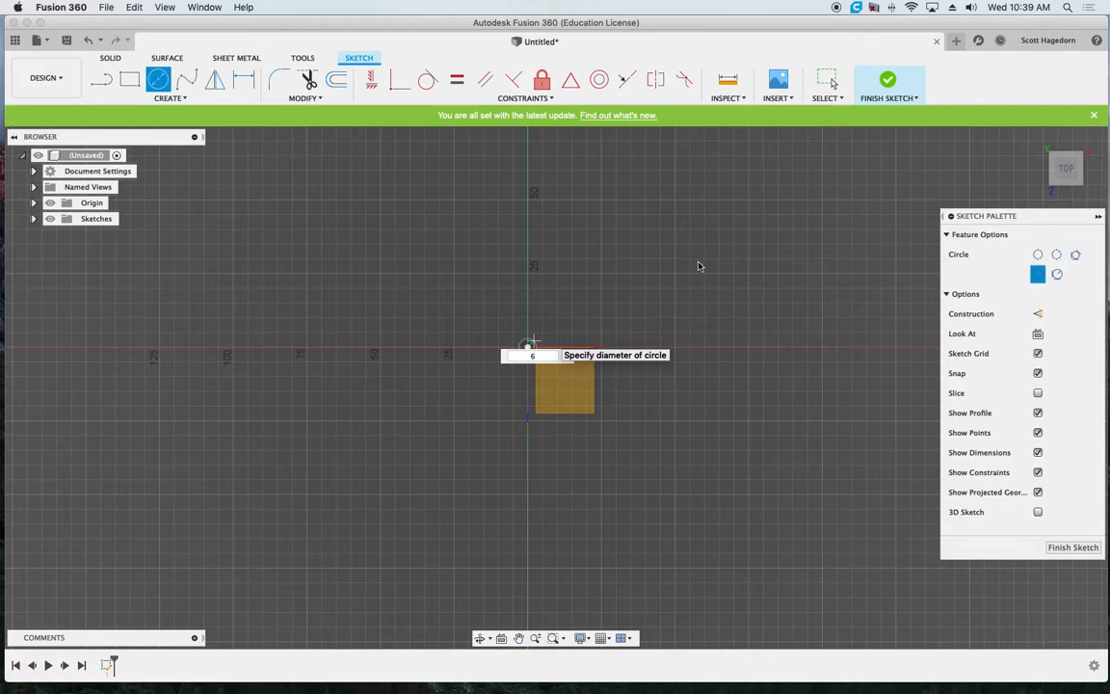
pyautogui.press('Escape')
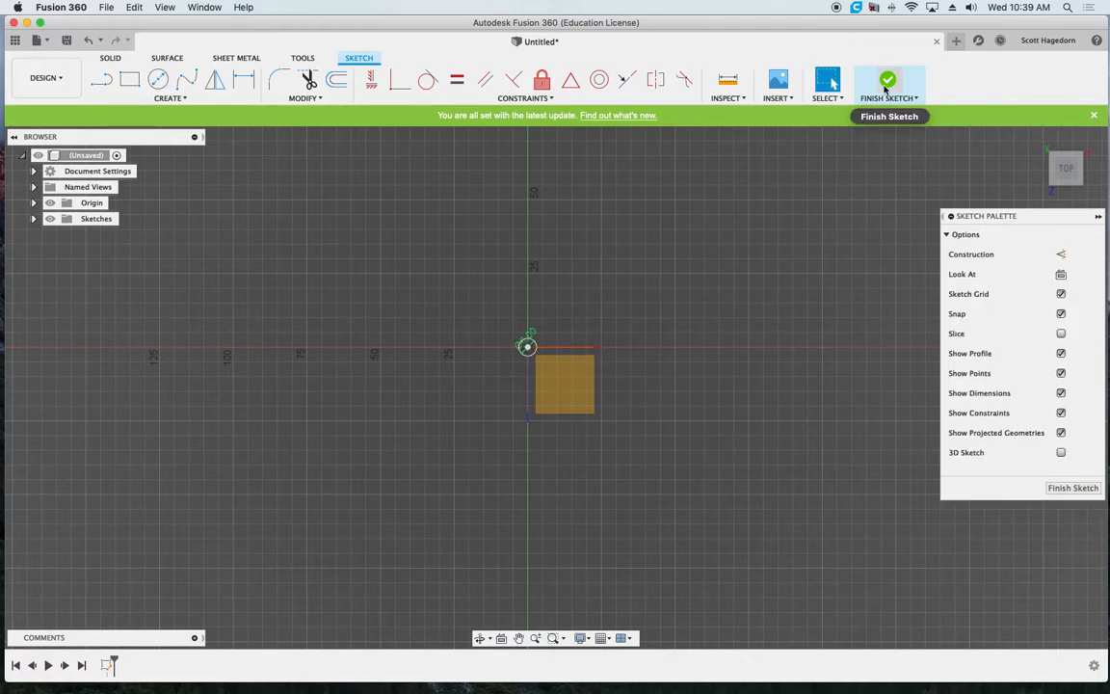
pyautogui.click(886, 85)
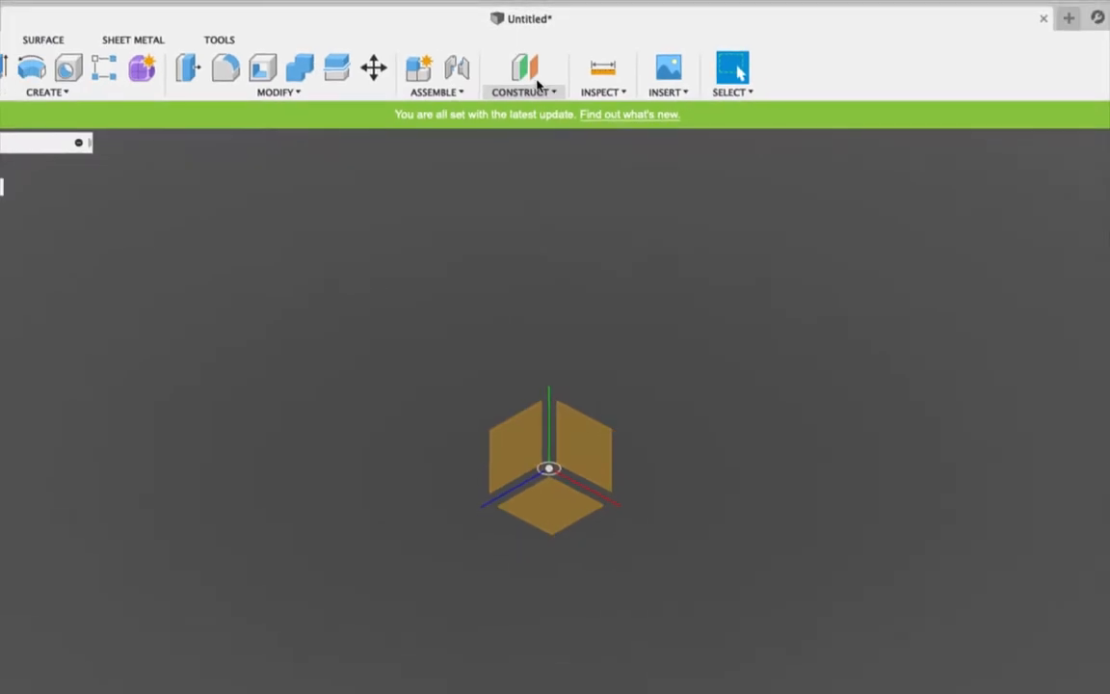
# Step: Create a construction plane offset 30 mm above the horizontal XZ plane
pyautogui.click(543, 92)
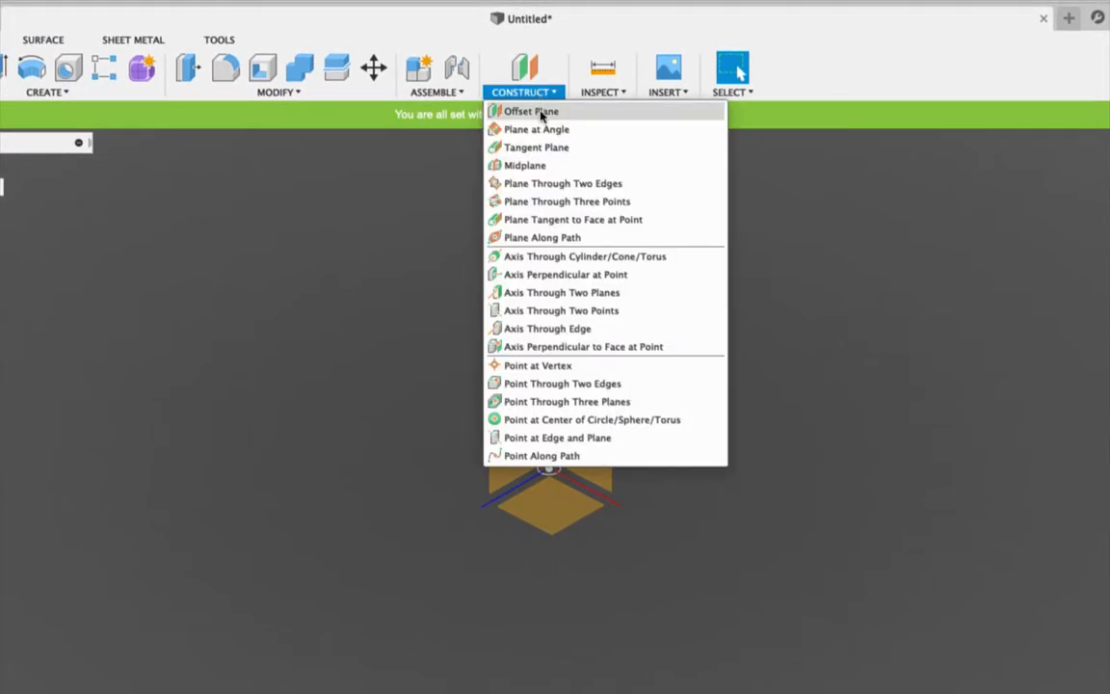
pyautogui.click(539, 118)
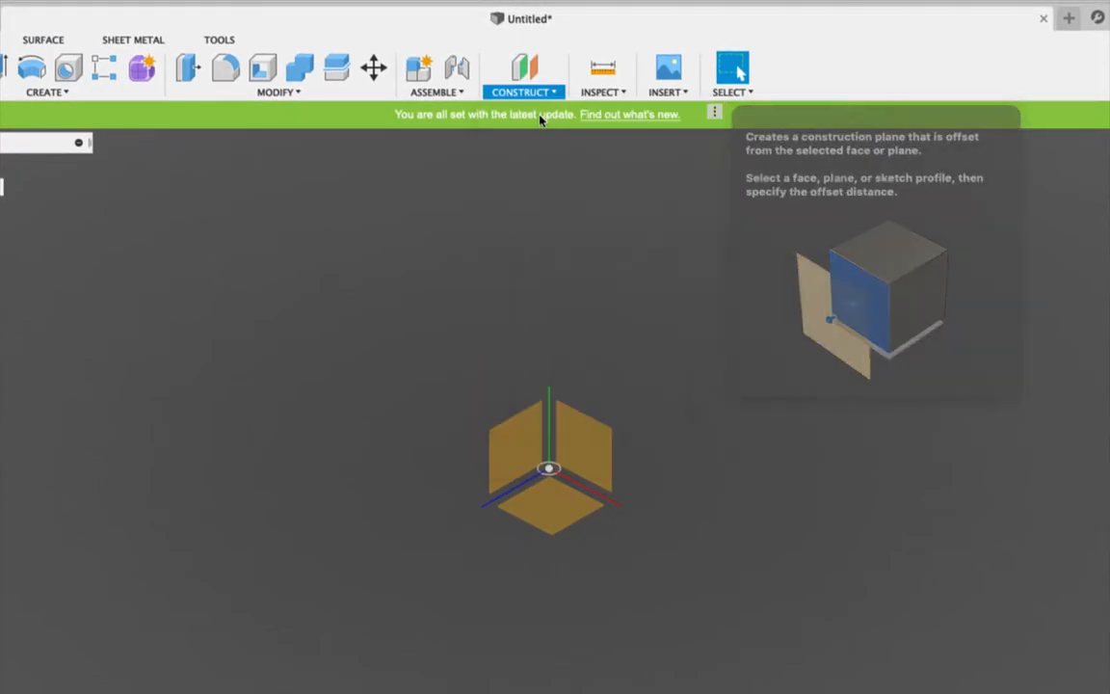
pyautogui.click(549, 501)
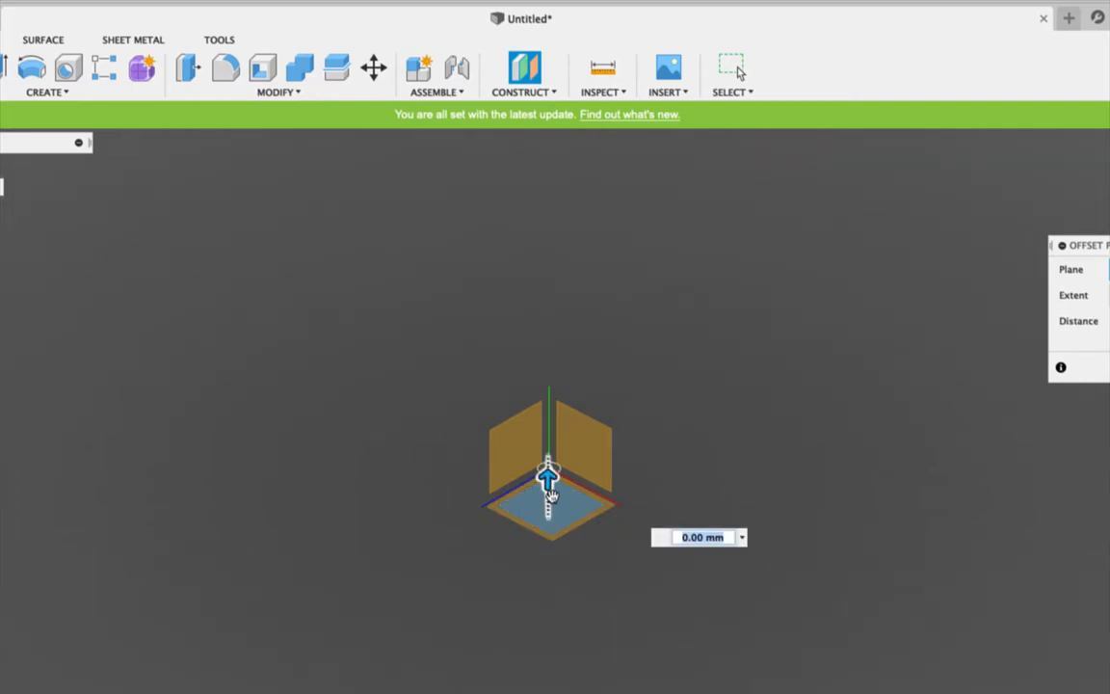
pyautogui.moveTo(550, 494); pyautogui.dragTo(546, 457)
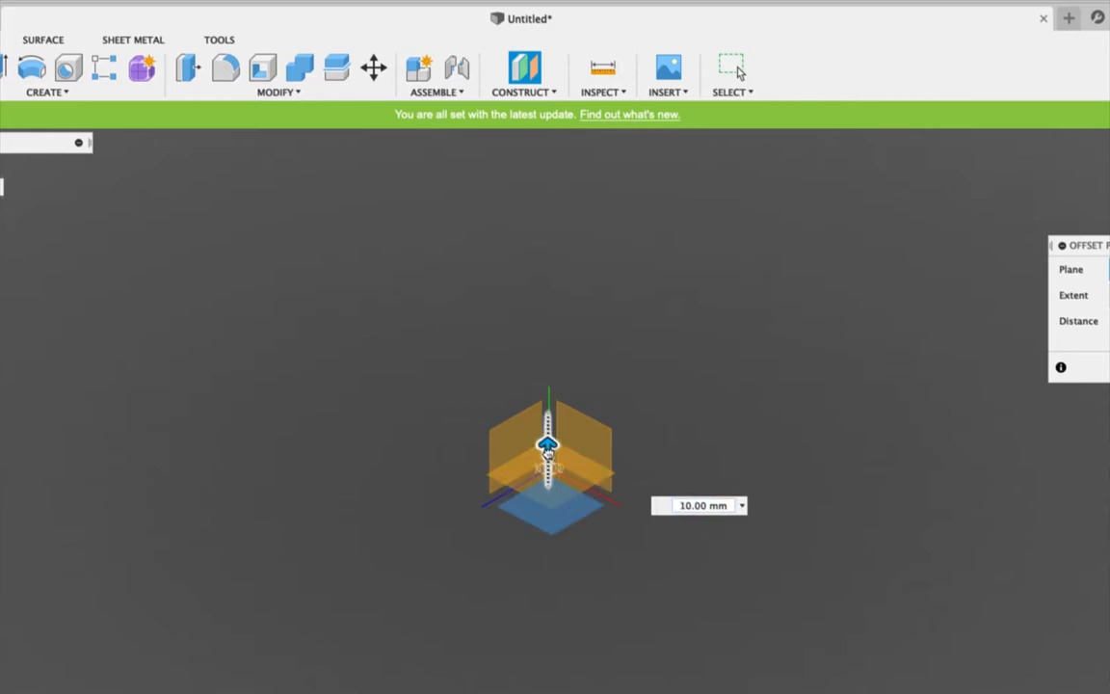
pyautogui.moveTo(547, 446); pyautogui.dragTo(547, 434)
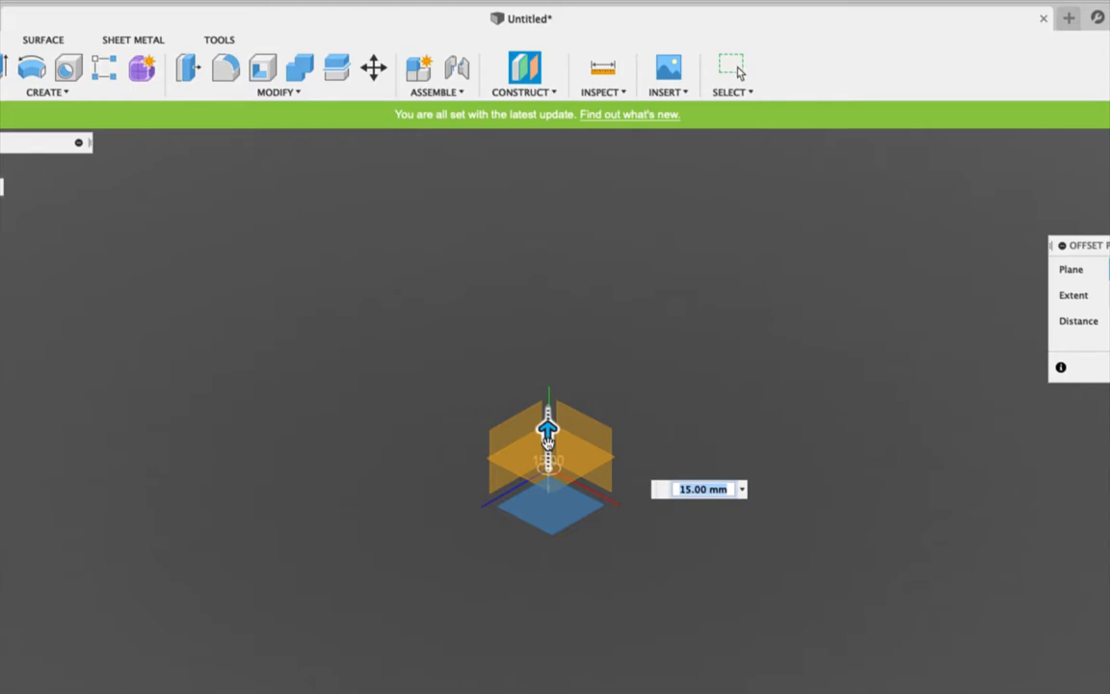
pyautogui.write('30')
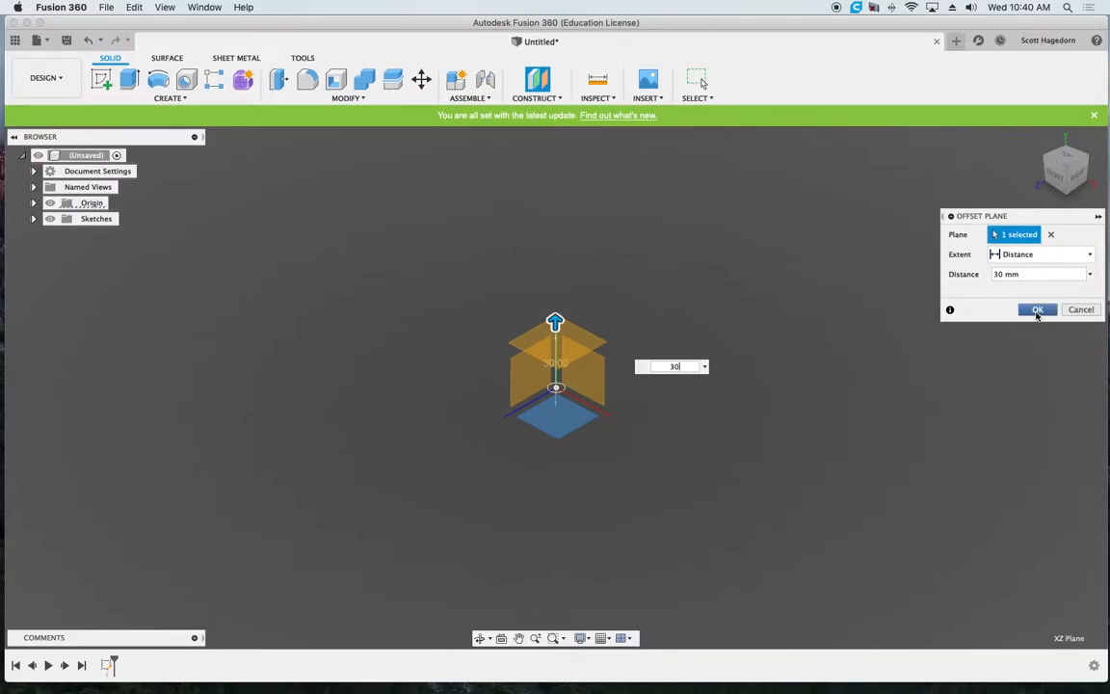
pyautogui.click(1038, 310)
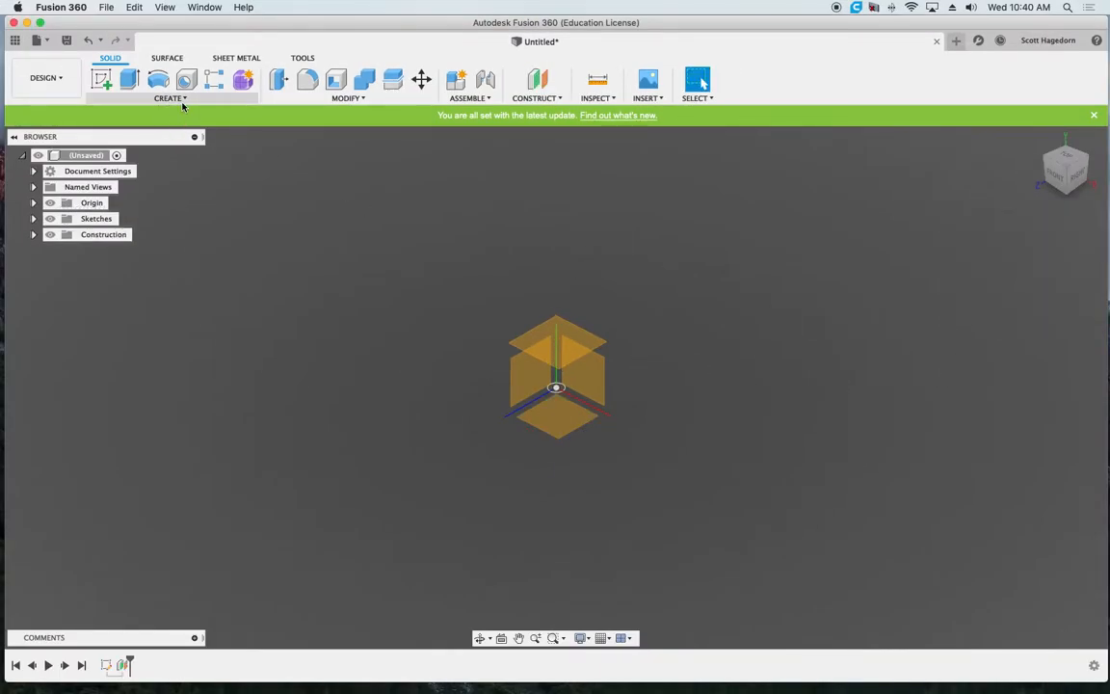
# Step: Sketch a 10 mm by 10 mm centre rectangle around the origin on the offset plane and finish the sketch
pyautogui.click(101, 78)
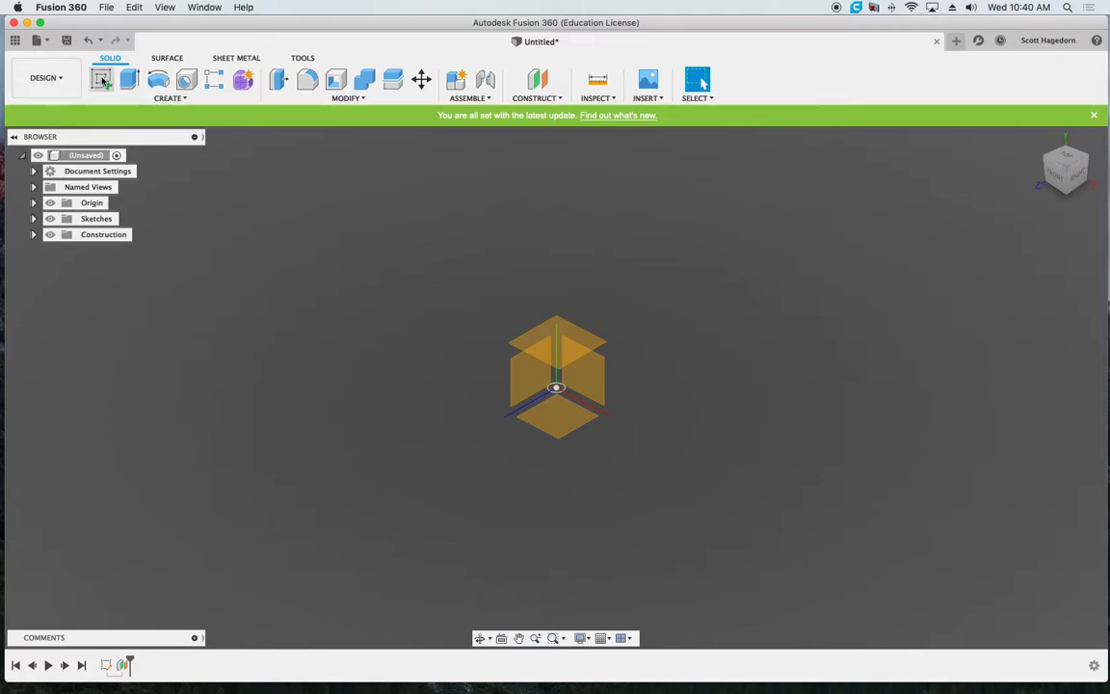
pyautogui.click(569, 344)
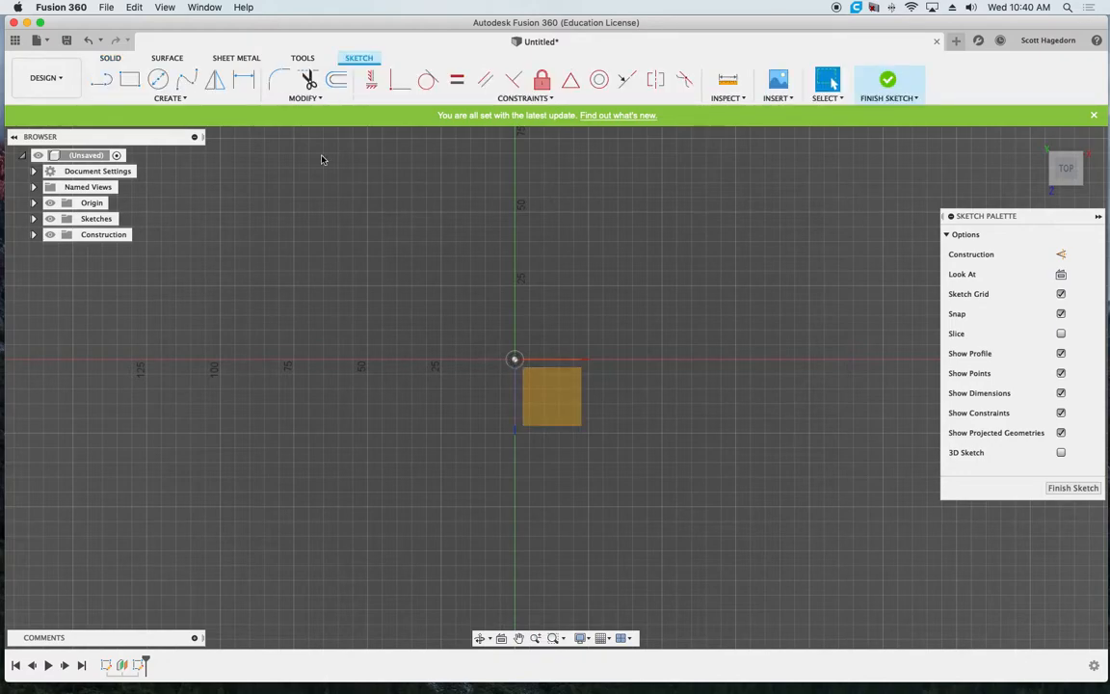
pyautogui.click(184, 100)
pyautogui.moveTo(148, 134)
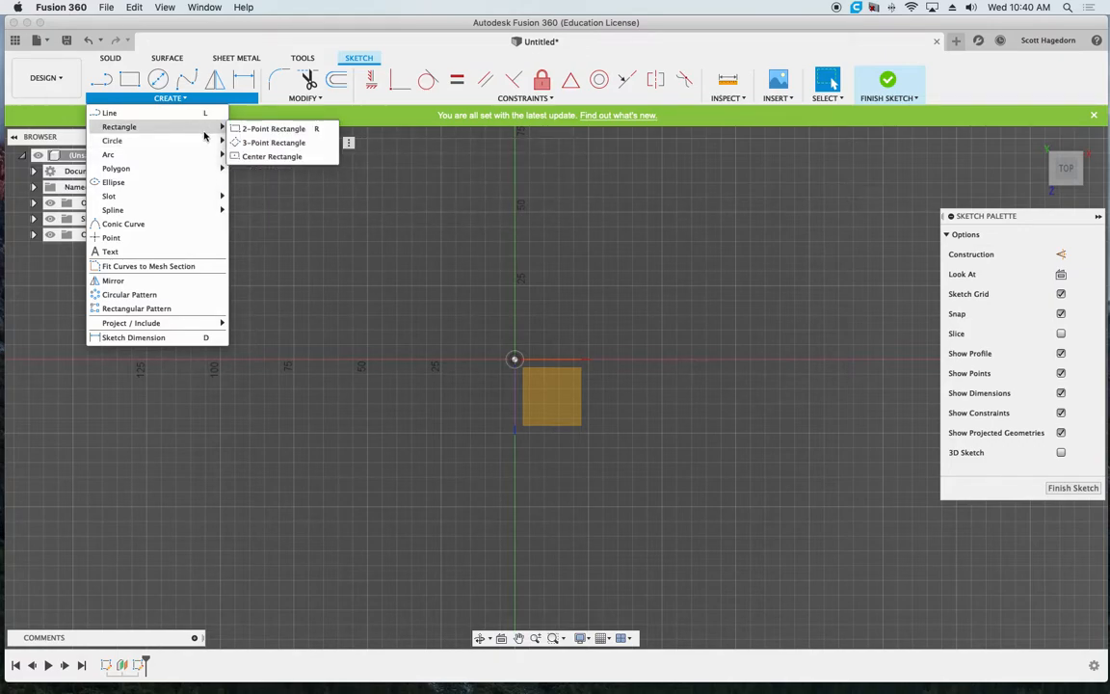
pyautogui.click(249, 156)
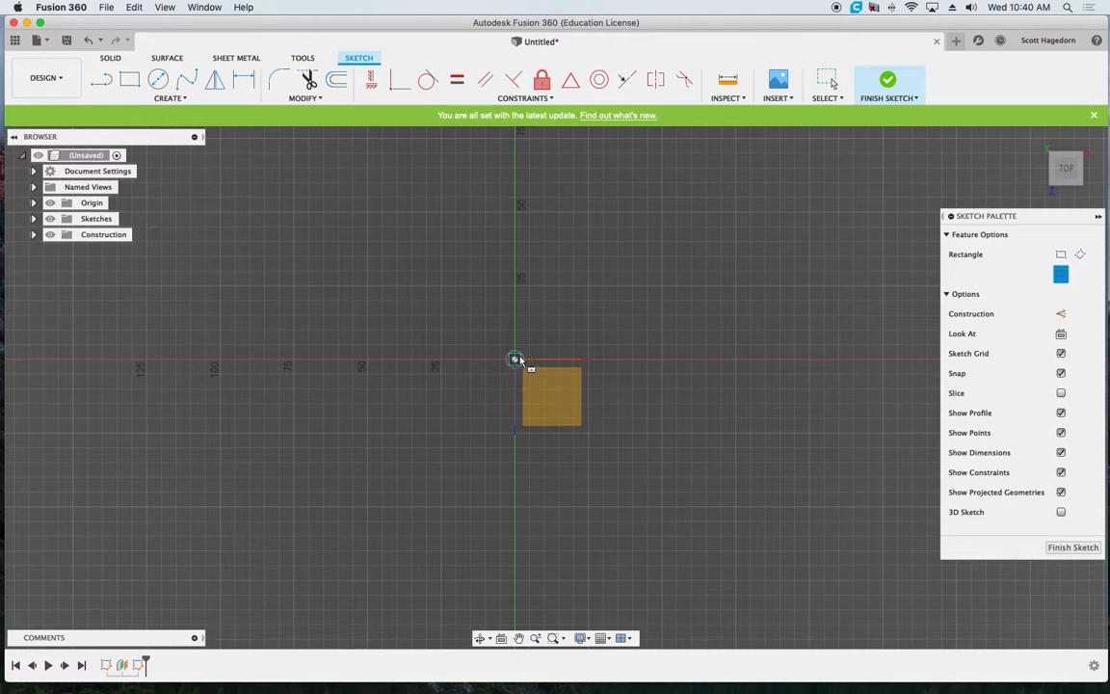
pyautogui.click(515, 361)
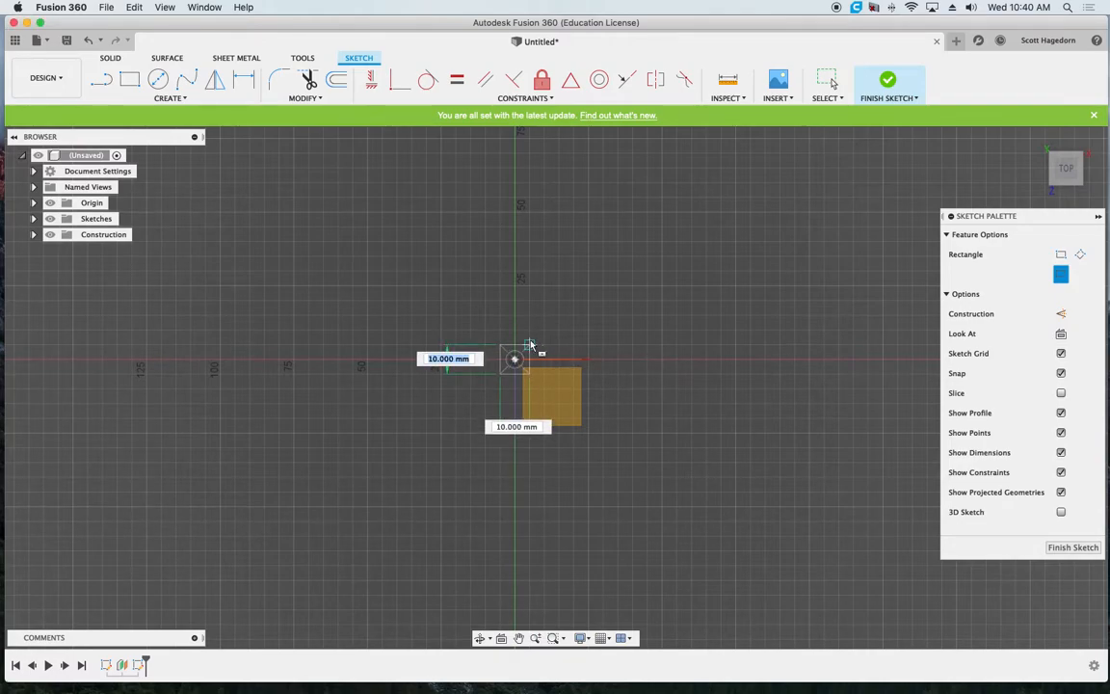
pyautogui.press('Escape')
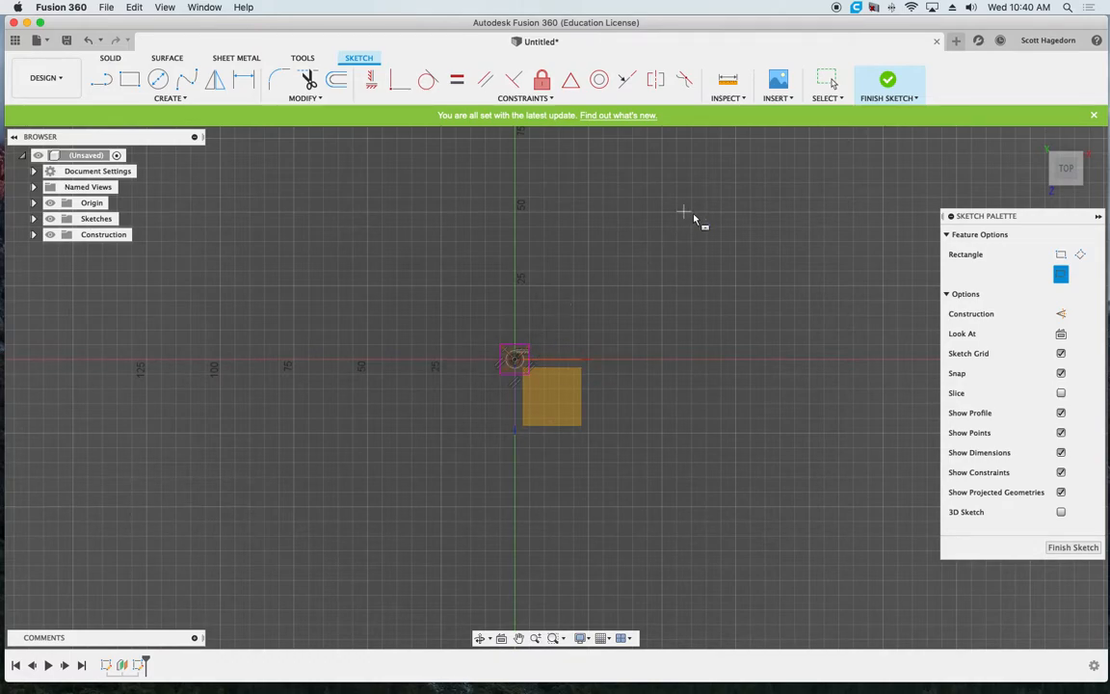
pyautogui.click(886, 83)
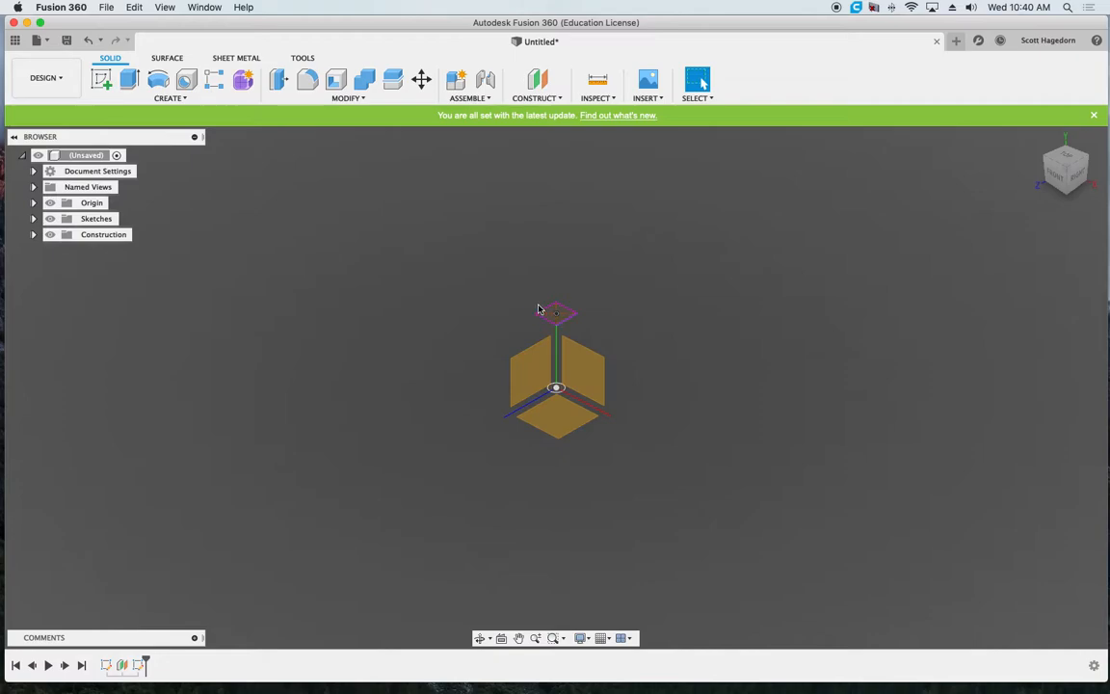
# Step: Create a second construction plane offset 30 mm above the square profile
pyautogui.click(540, 97)
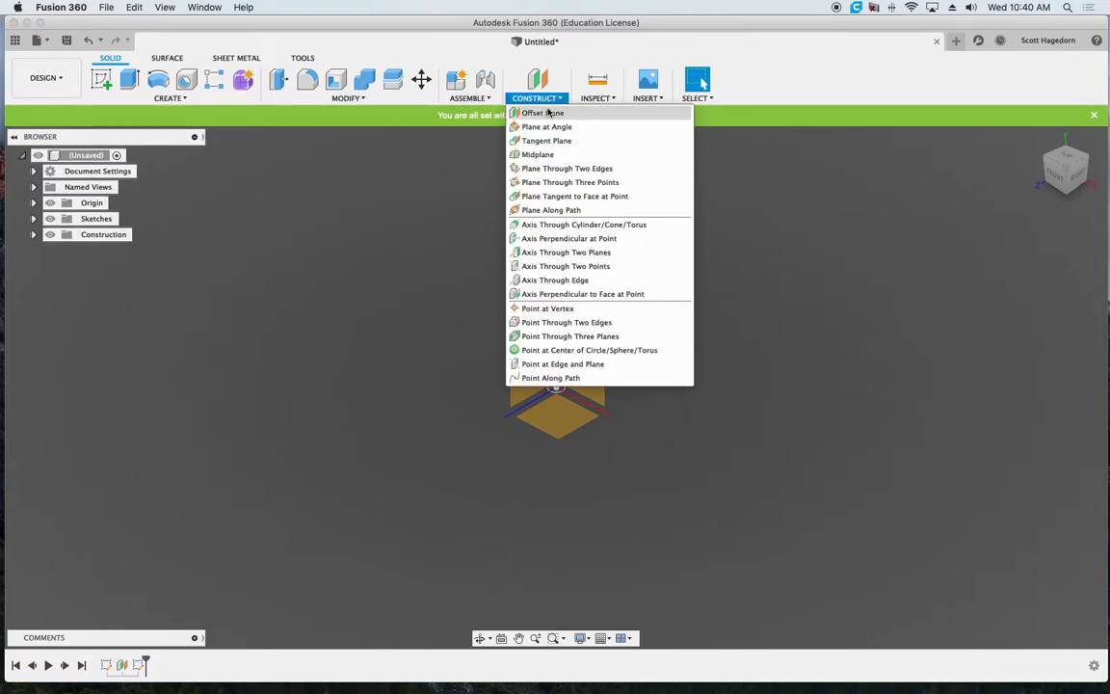
pyautogui.click(546, 114)
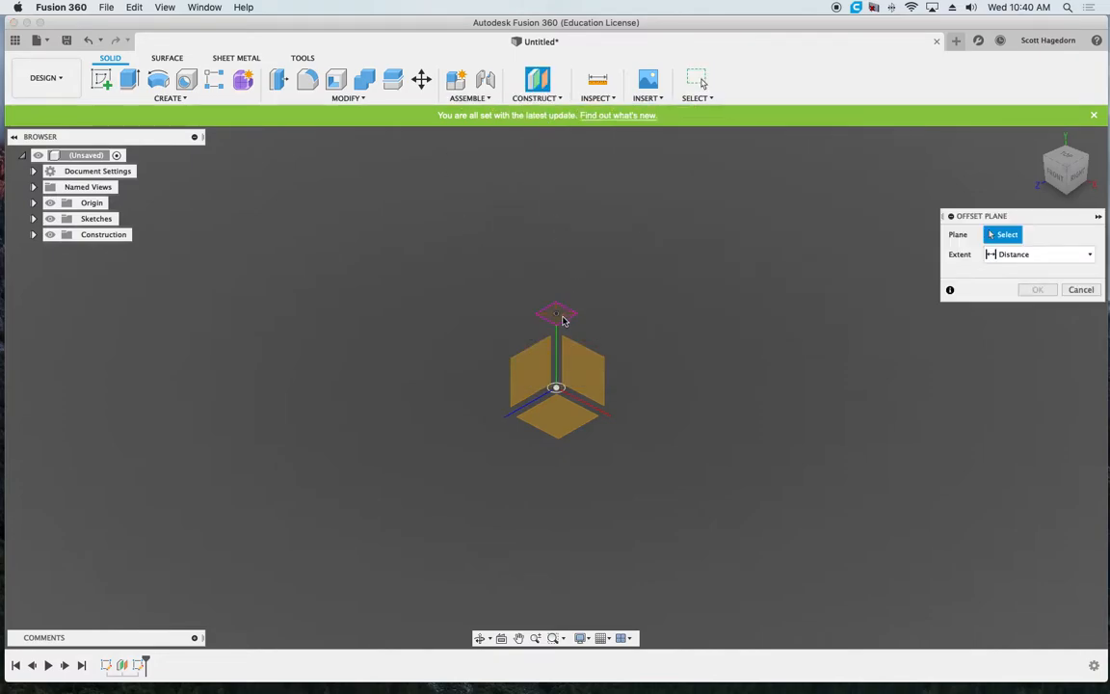
pyautogui.click(567, 317)
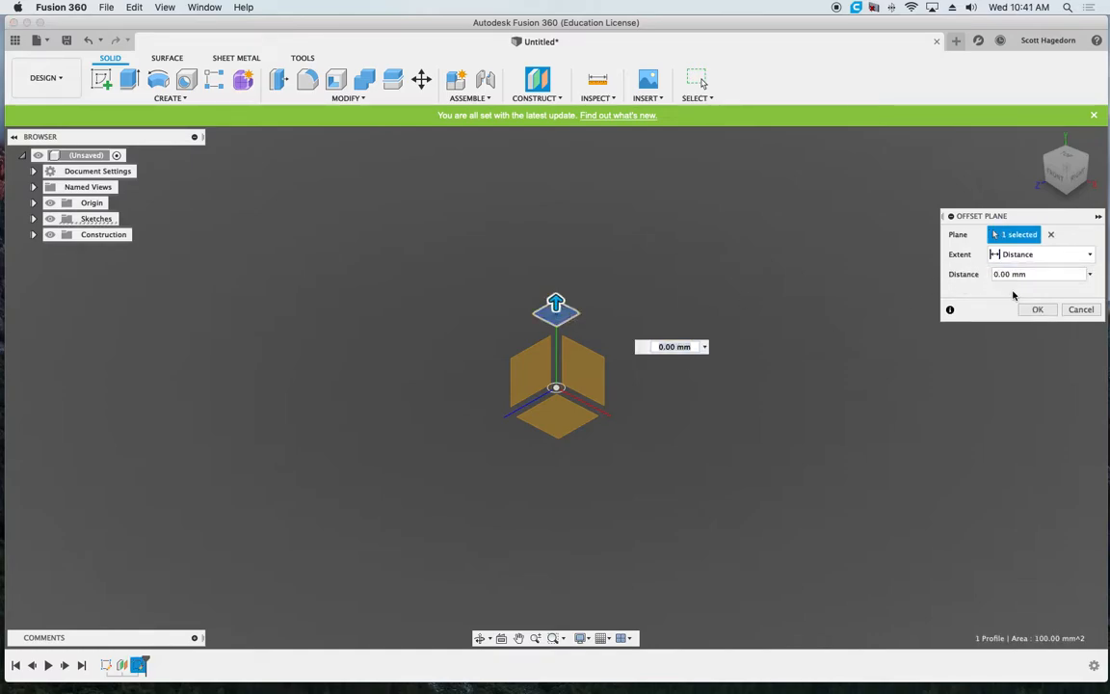
pyautogui.write('3')
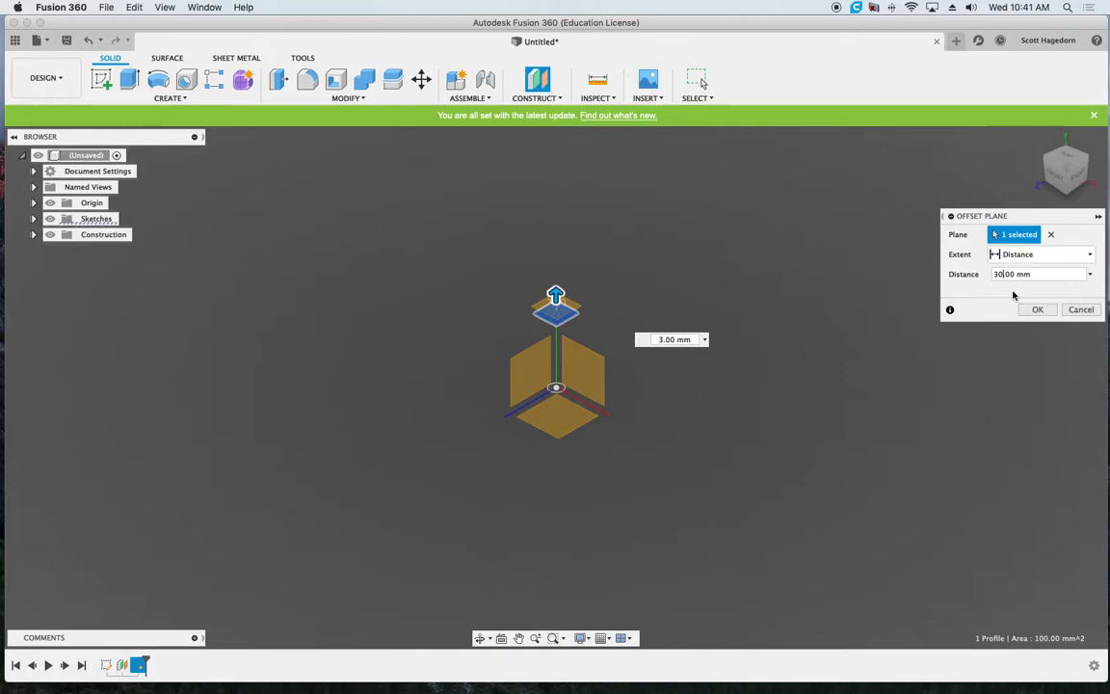
pyautogui.click(1037, 309)
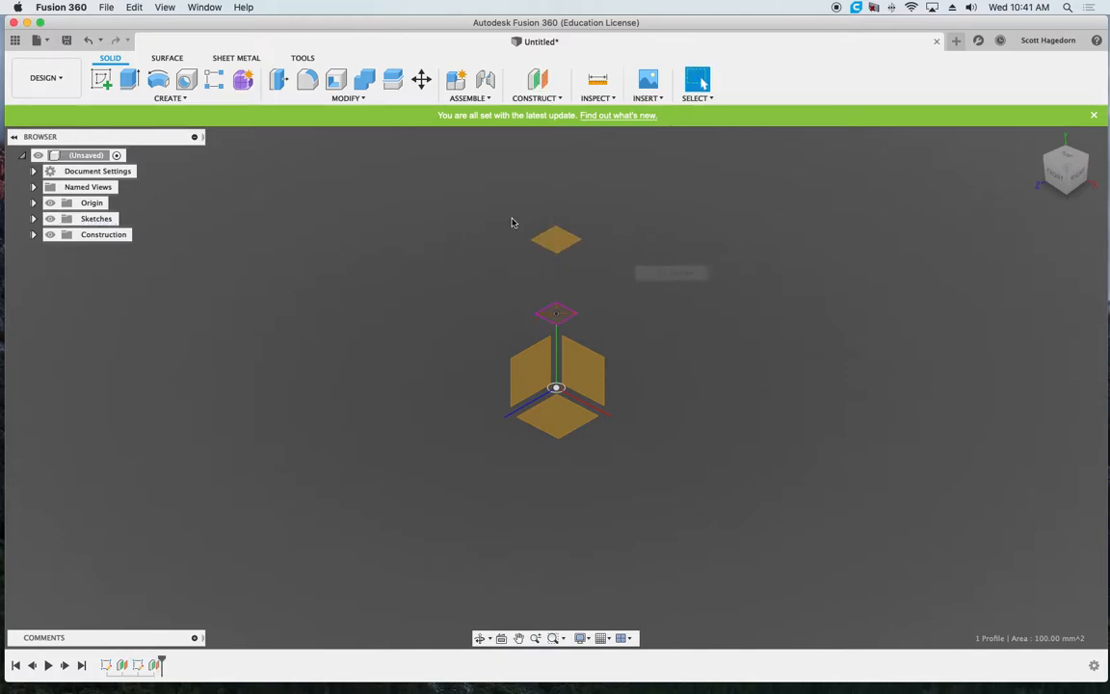
# Step: Sketch a circumscribed hexagon with a radius of about 5 mm centred on the origin on the uppermost plane, and finish the sketch
pyautogui.click(177, 100)
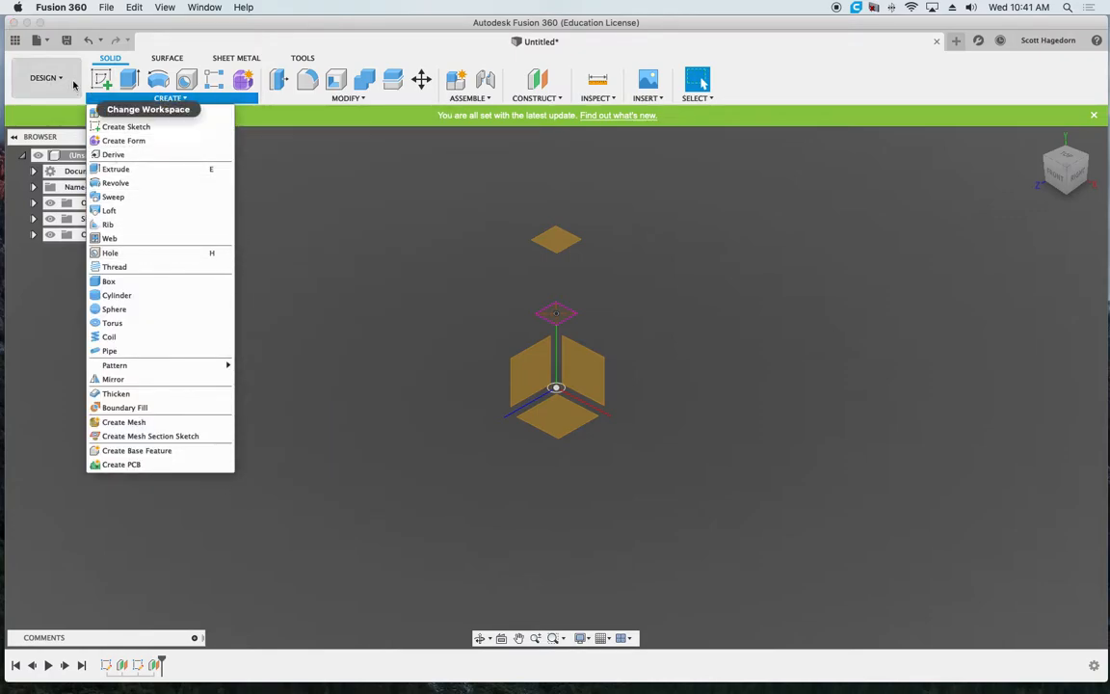
pyautogui.click(99, 79)
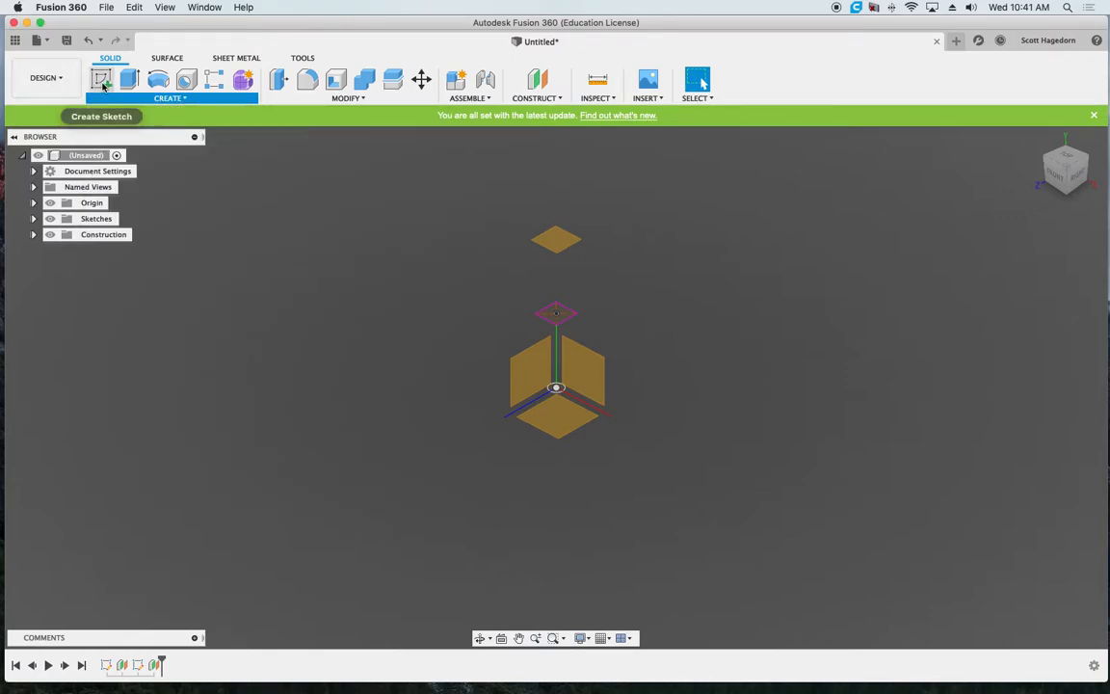
pyautogui.click(555, 239)
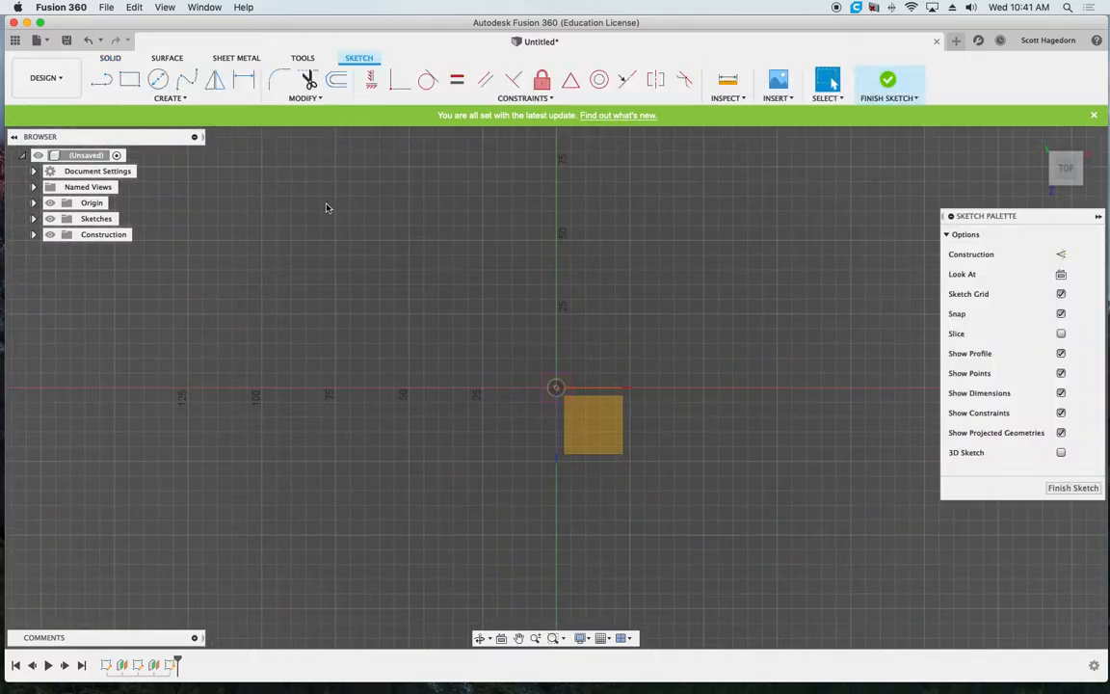
pyautogui.click(168, 97)
pyautogui.moveTo(119, 172)
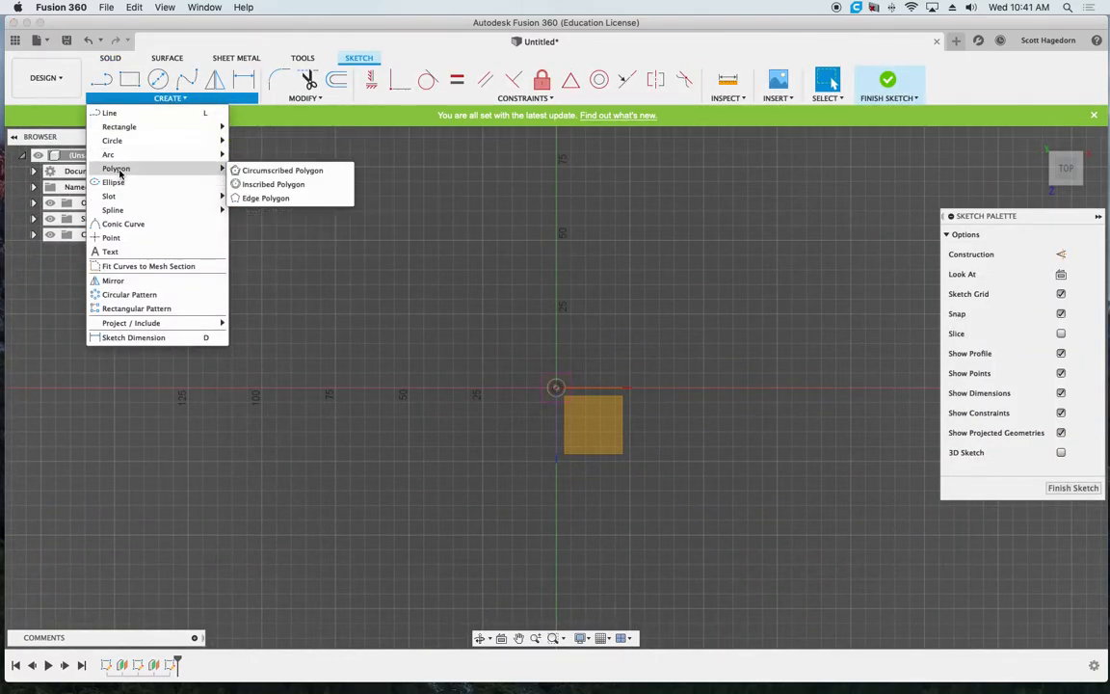
pyautogui.click(261, 171)
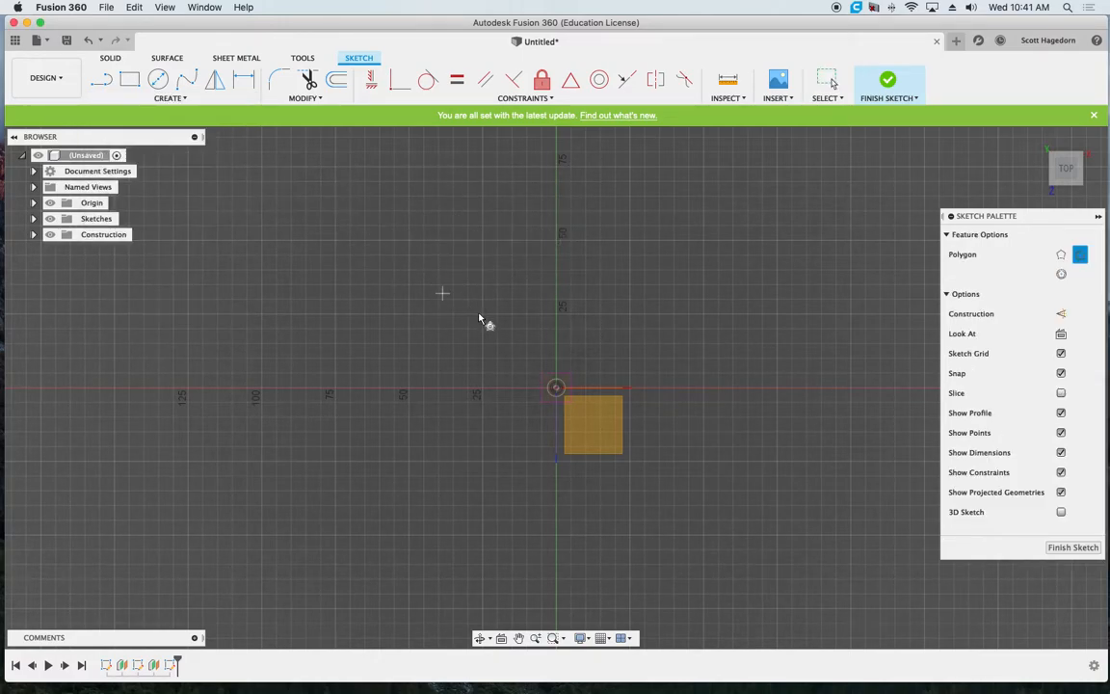
pyautogui.click(556, 388)
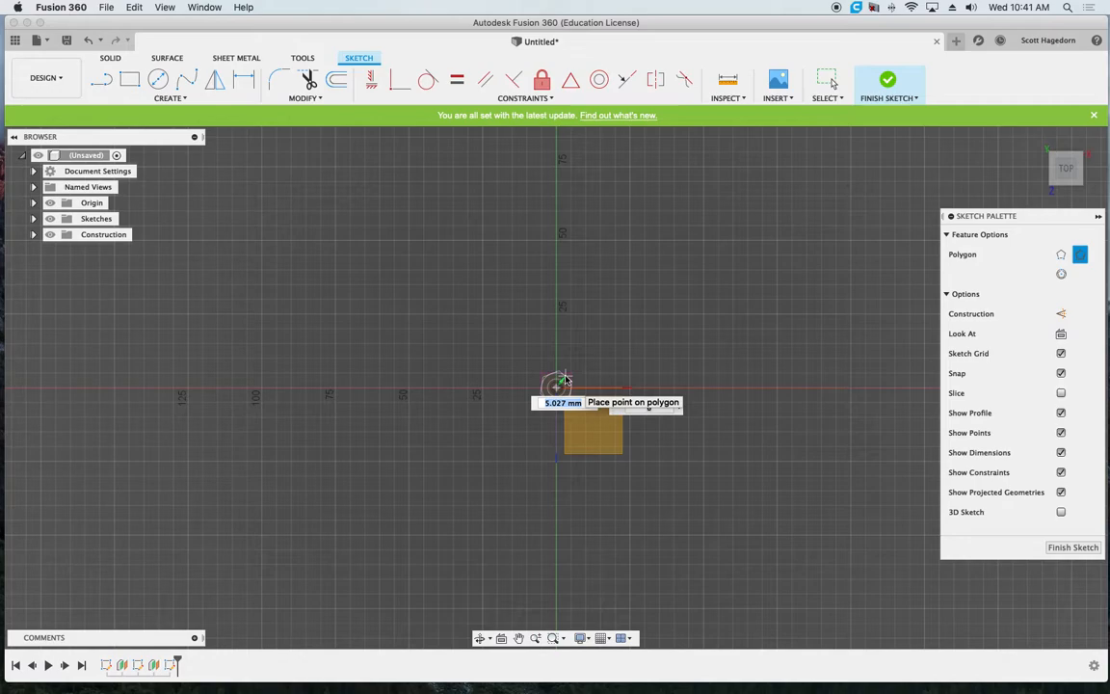
pyautogui.click(563, 381)
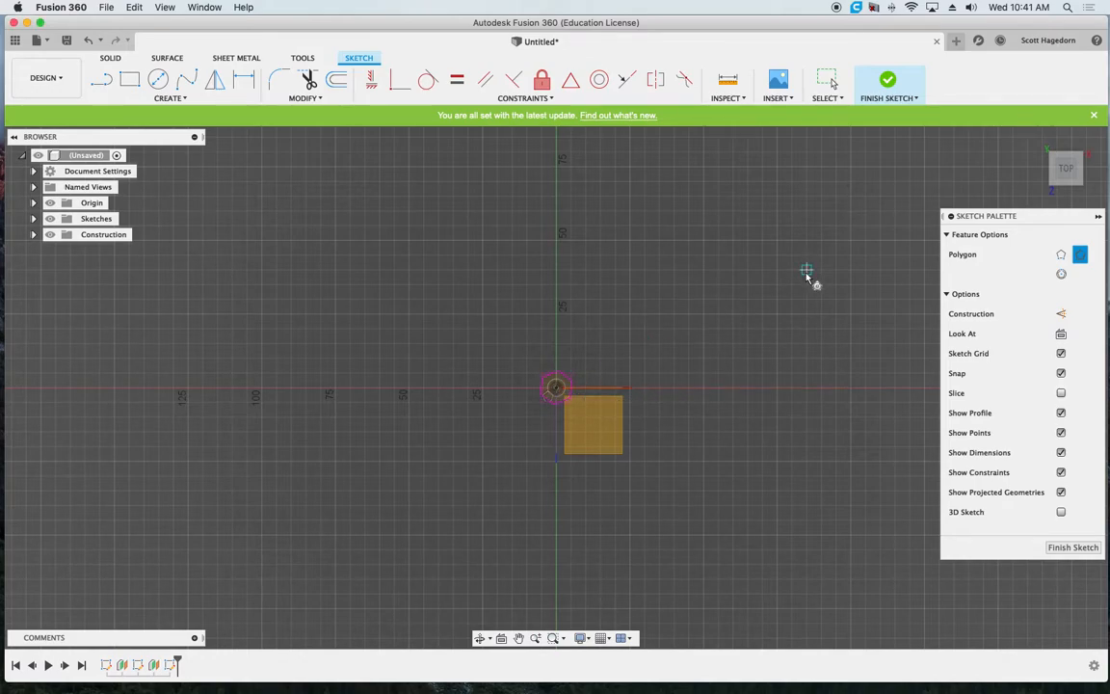
pyautogui.click(1036, 138)
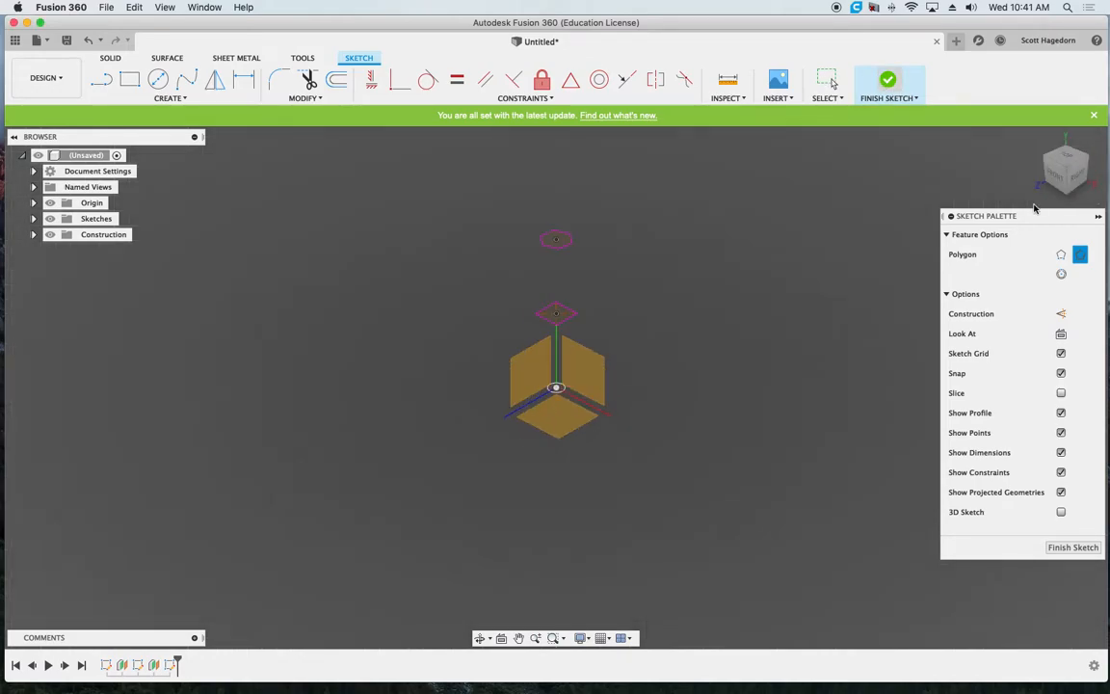
pyautogui.moveTo(1069, 179)
pyautogui.mouseDown()
pyautogui.moveTo(1042, 185)
pyautogui.moveTo(1001, 125)
pyautogui.moveTo(984, 118)
pyautogui.moveTo(989, 153)
pyautogui.moveTo(973, 125)
pyautogui.mouseUp()
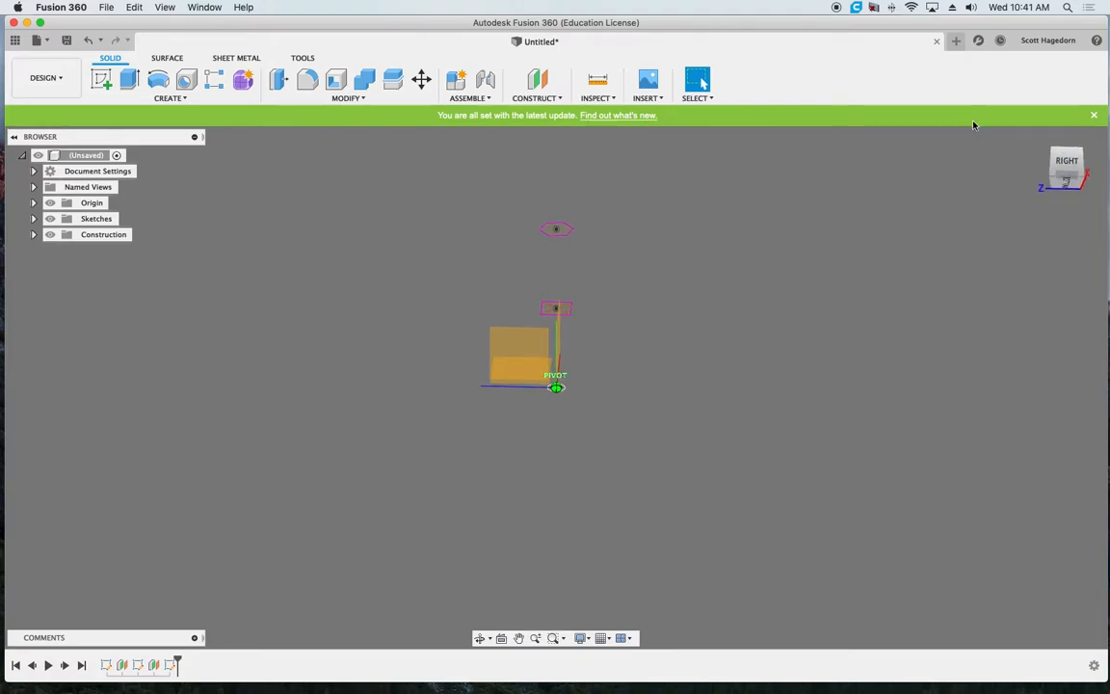
pyautogui.click(349, 99)
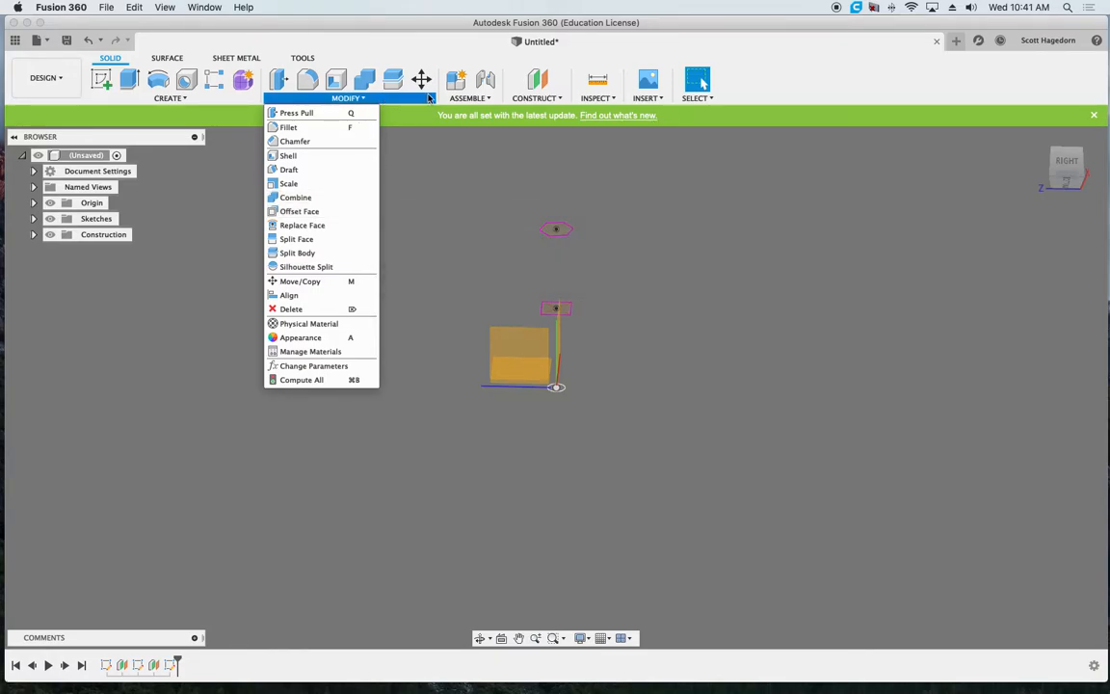
# Step: Loft a new solid body from the hexagon through the square to the circle, using connected end conditions
pyautogui.click(198, 99)
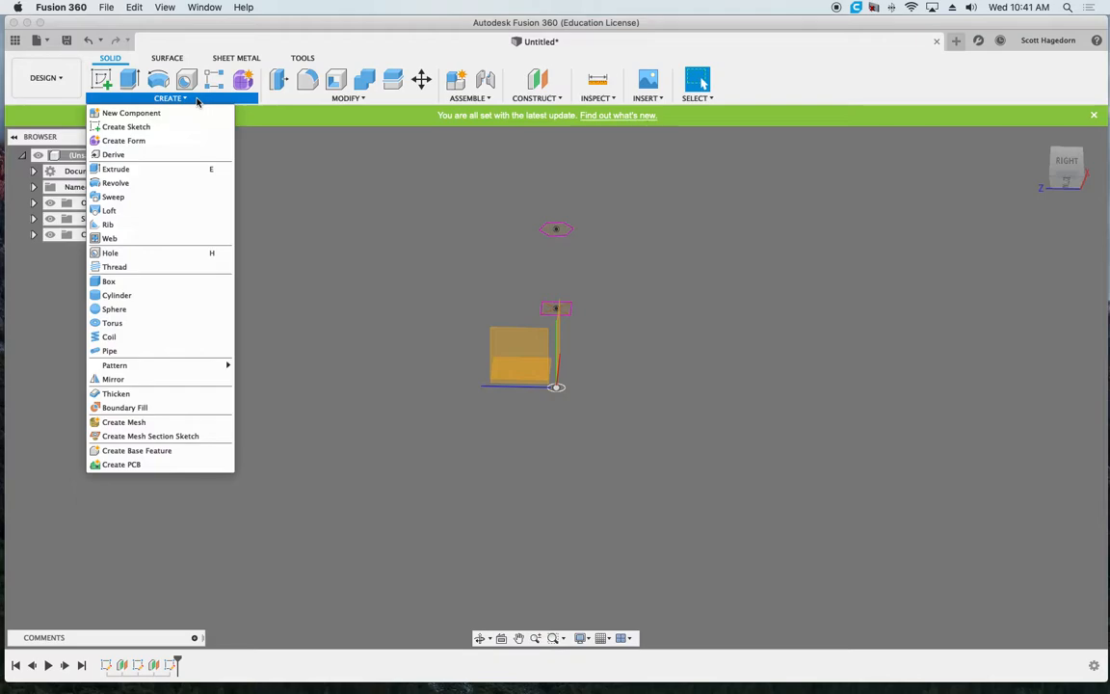
pyautogui.click(115, 210)
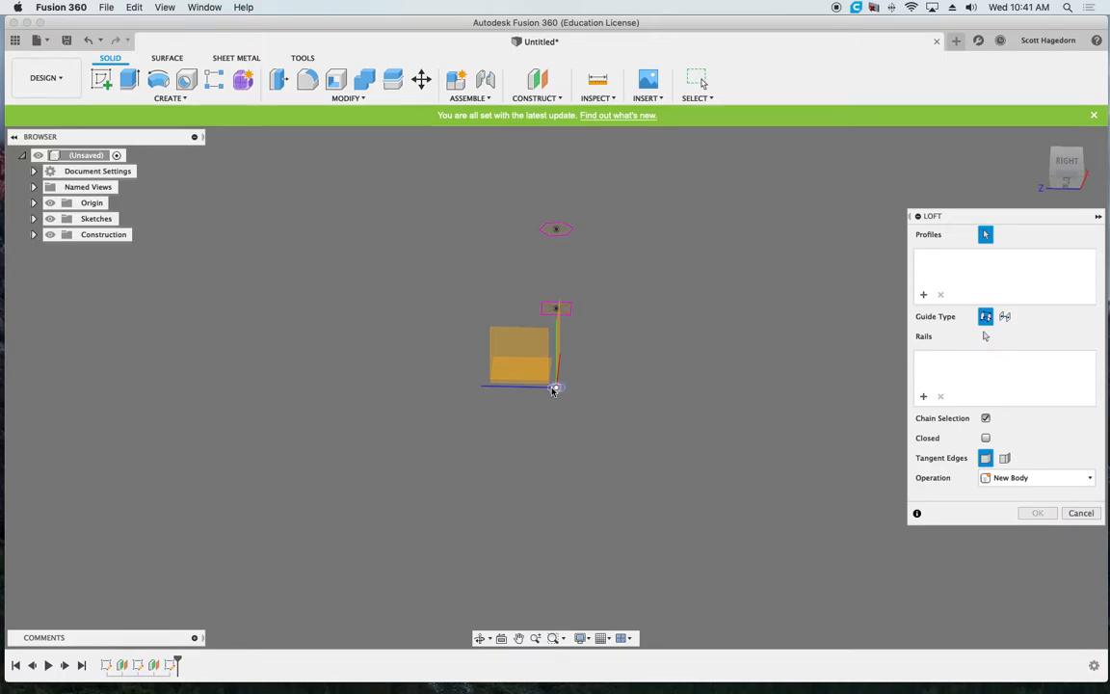
pyautogui.click(1064, 172)
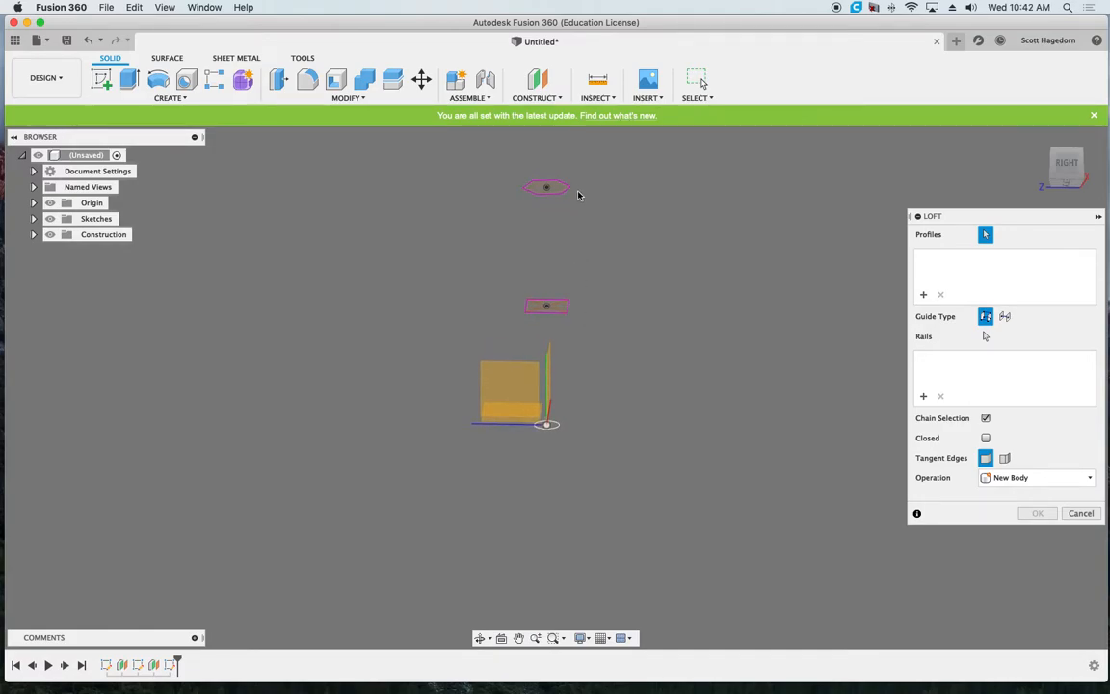
pyautogui.click(556, 188)
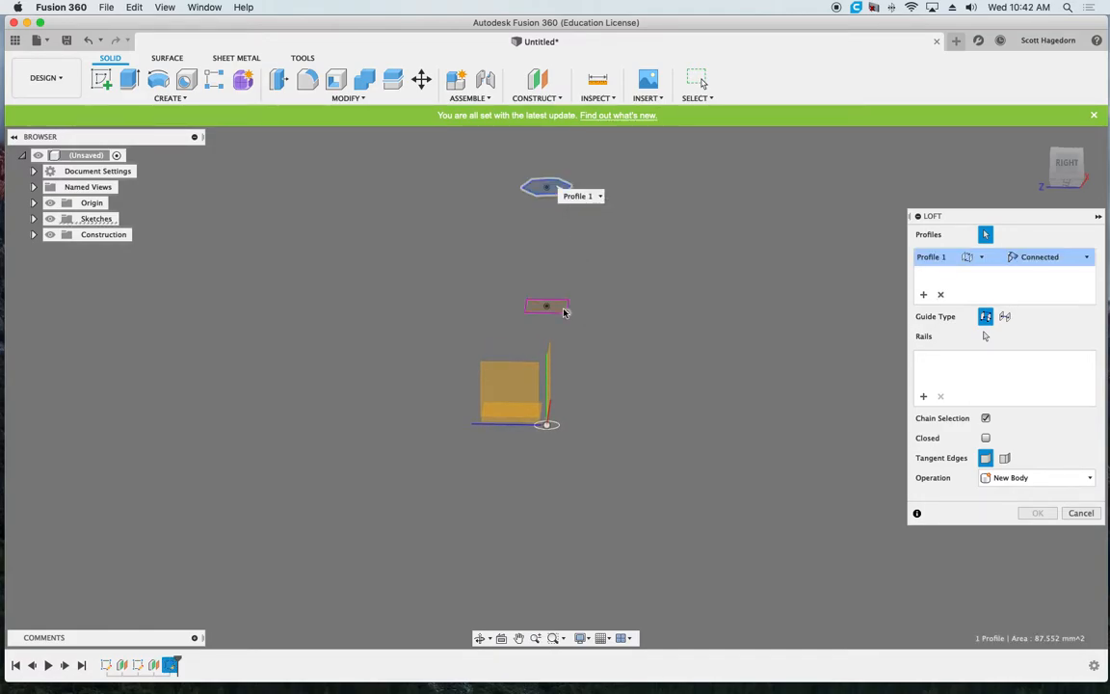
pyautogui.click(555, 427)
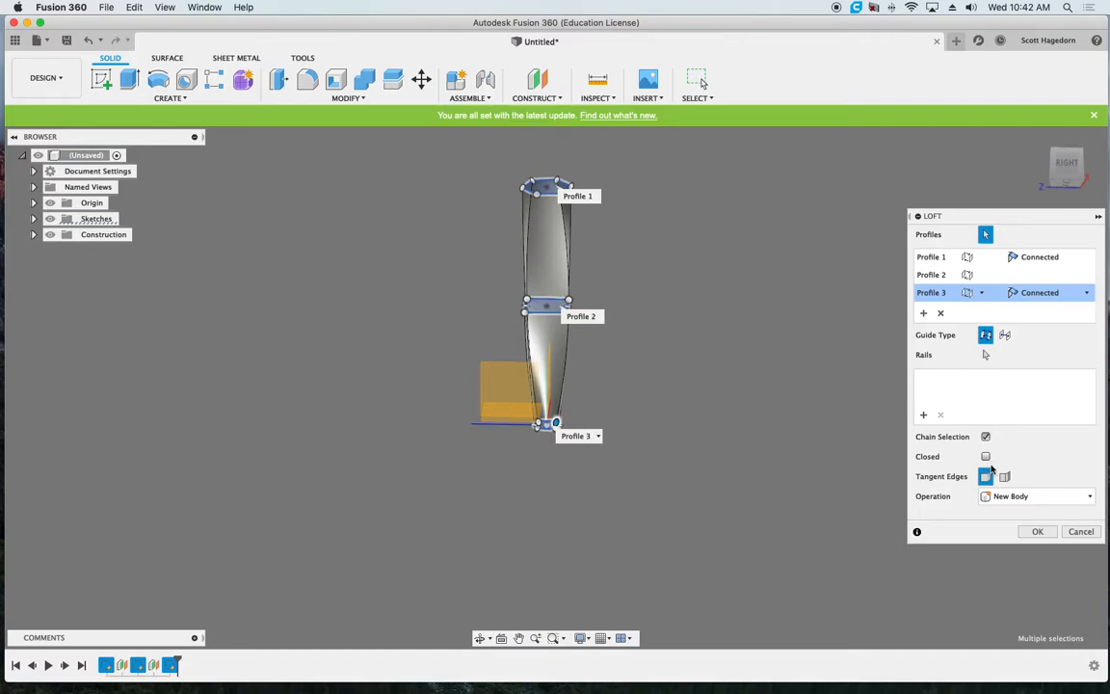
pyautogui.click(1038, 531)
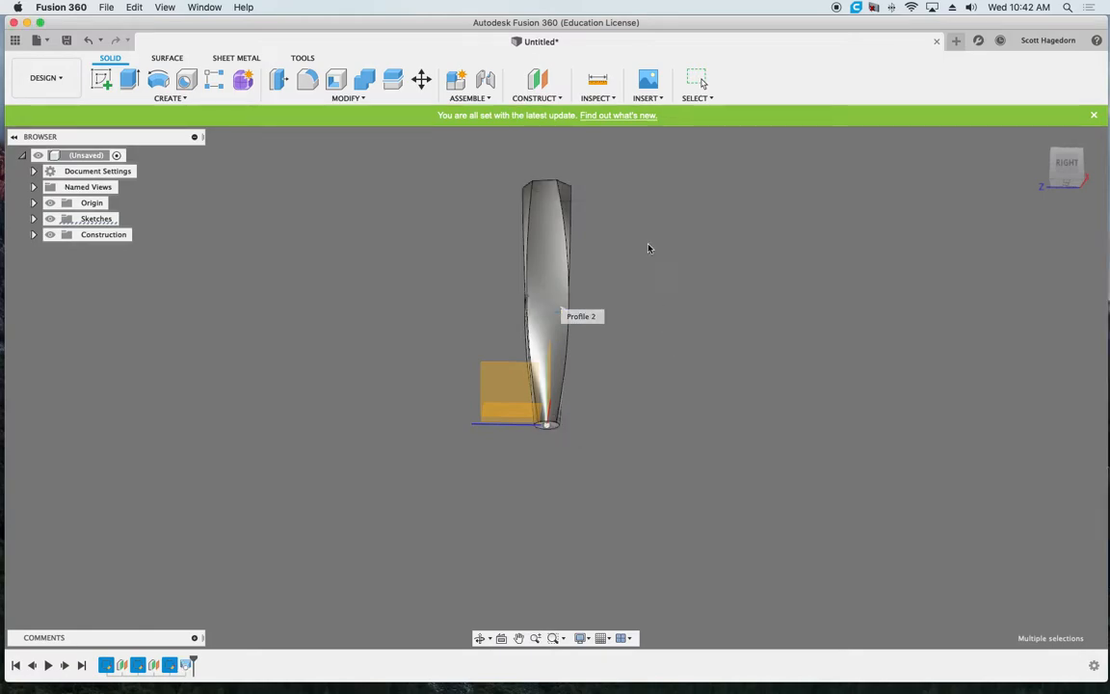
pyautogui.moveTo(1071, 170); pyautogui.dragTo(1067, 195)
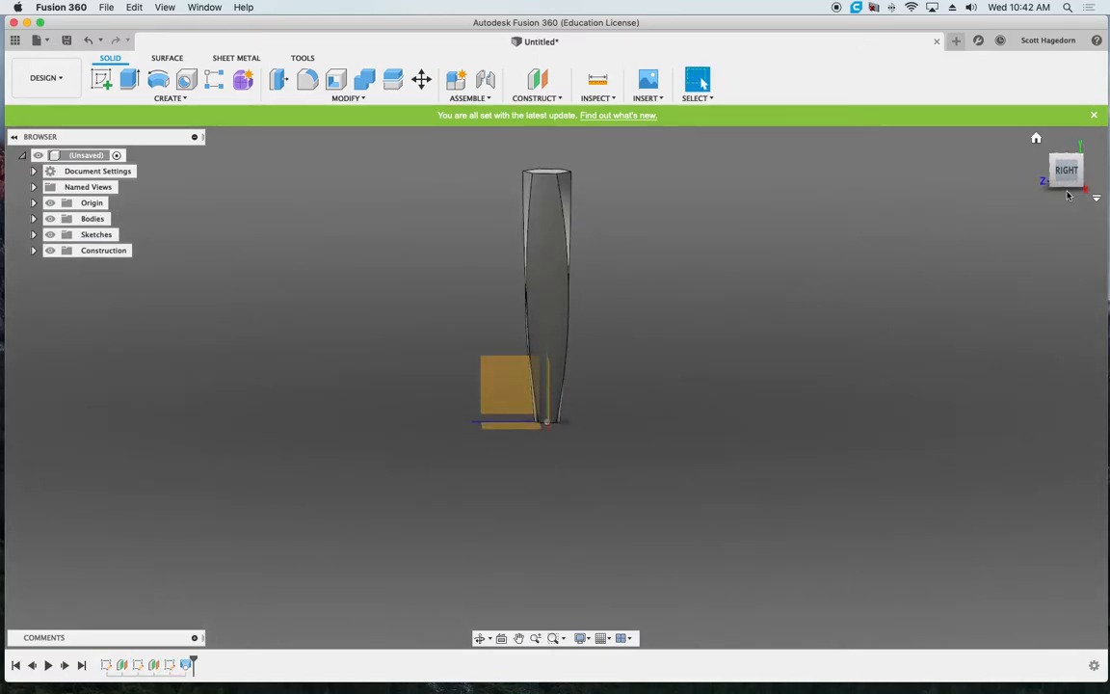